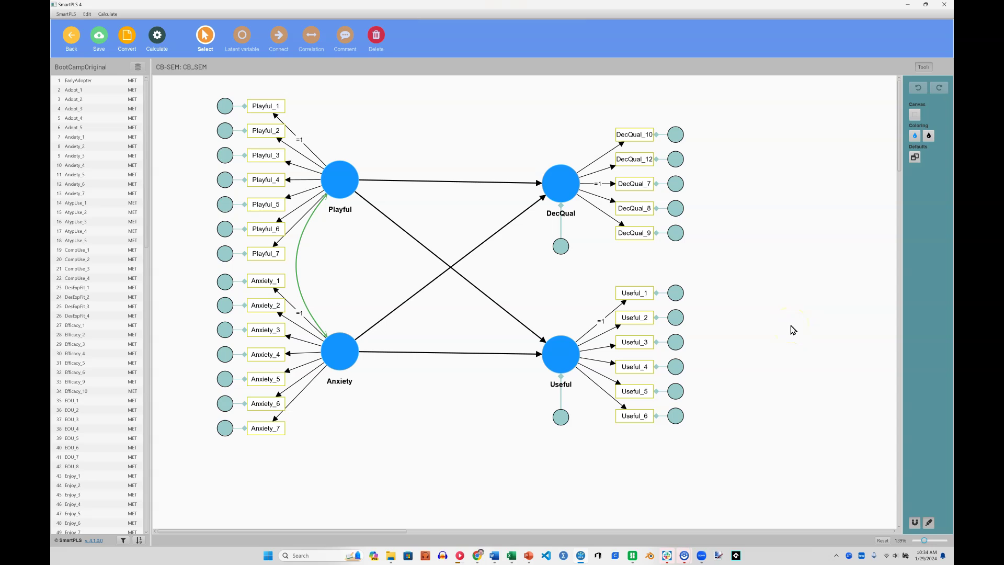
Step: Run the Basic CB-SEM algorithm on the model
{"action": "left_click", "coordinate": [720, 242]}
{"action": "left_click", "coordinate": [157, 35]}
{"action": "left_click", "coordinate": [204, 61]}
{"action": "left_click", "coordinate": [575, 399]}
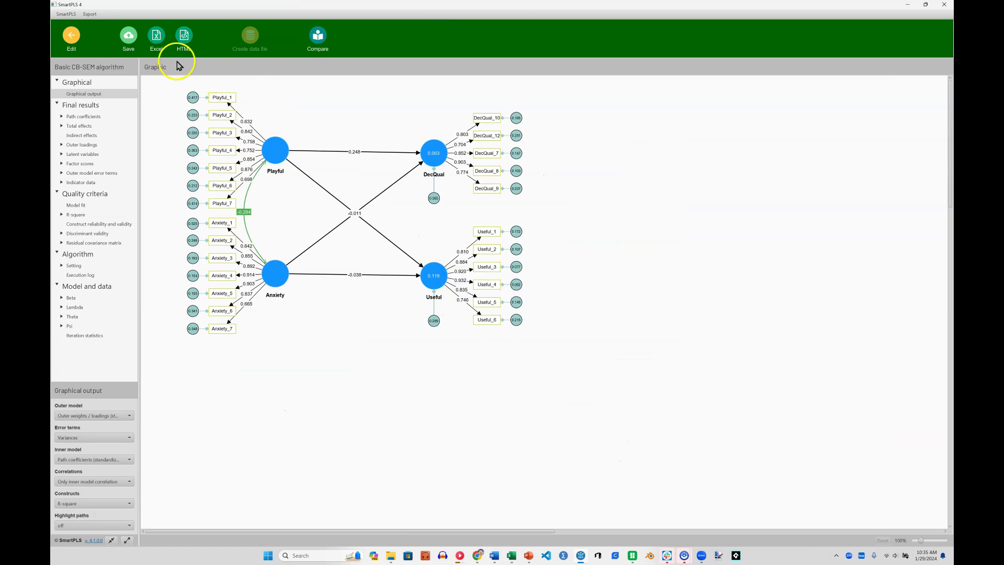
Step: Save the CB-SEM results as a report named CB_SEM
{"action": "left_click", "coordinate": [128, 37]}
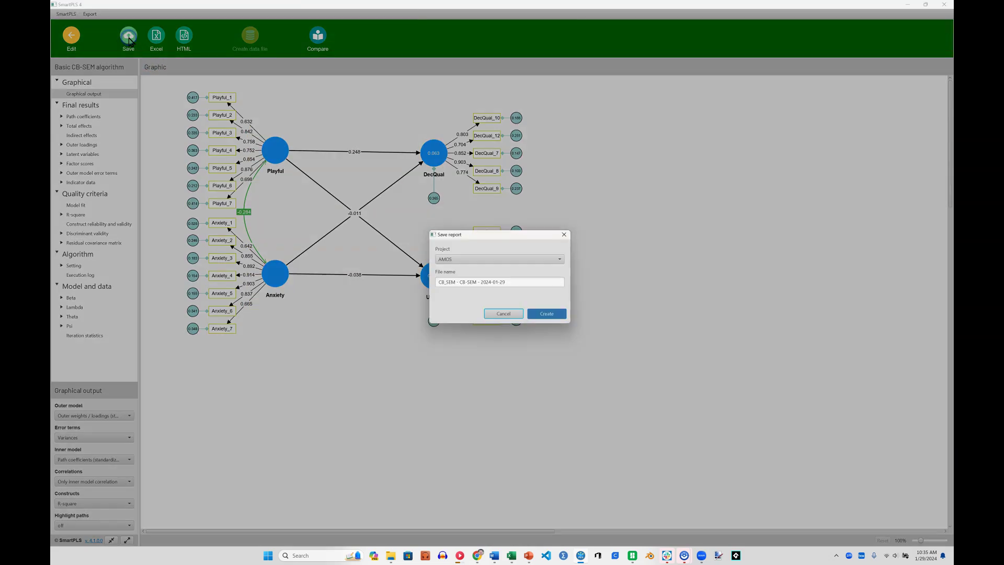
{"action": "left_click_drag", "start_coordinate": [506, 282], "coordinate": [437, 276]}
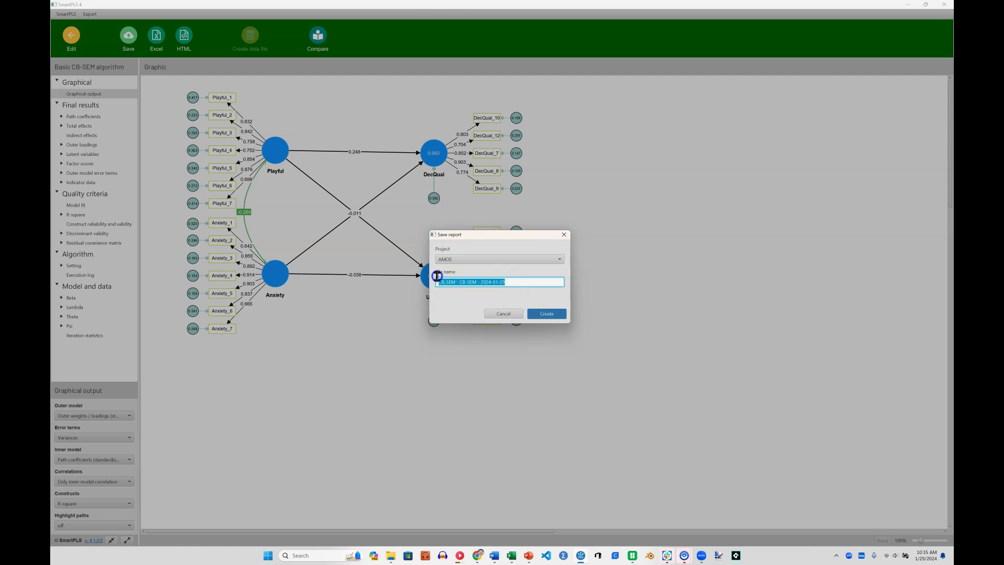
{"action": "type", "text": "CB_SEM"}
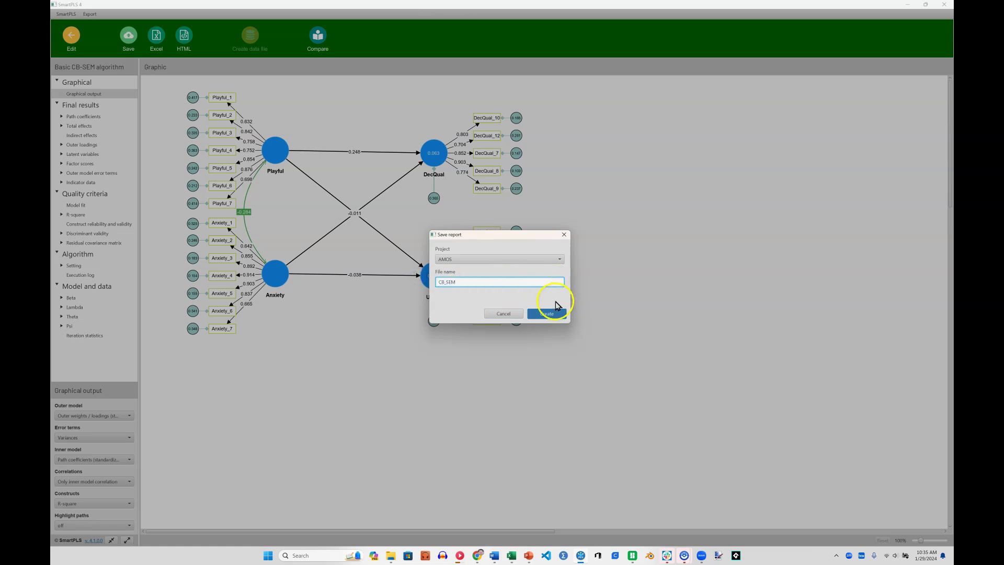
{"action": "left_click", "coordinate": [550, 316]}
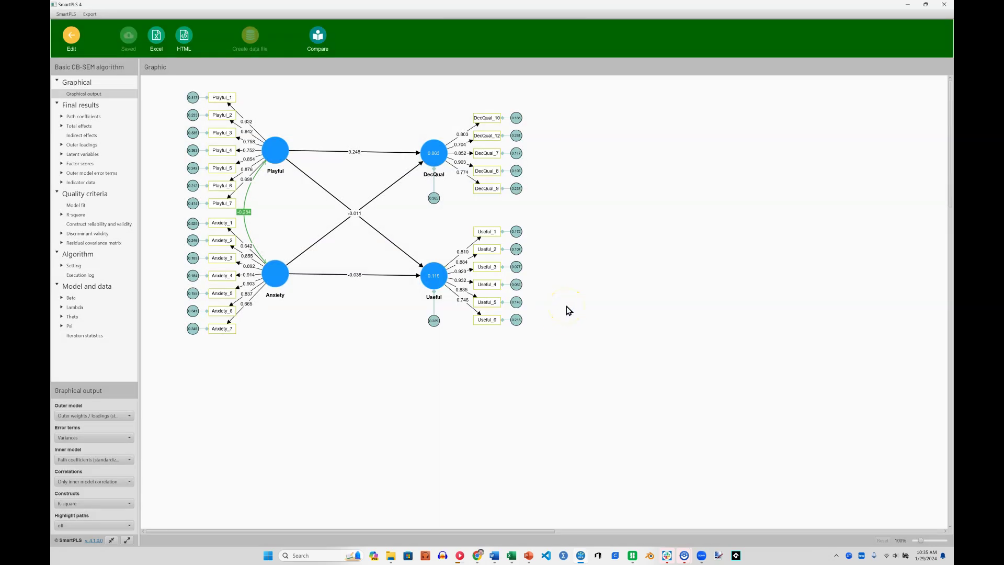
Step: Return to the project list and open the CB_SEM model in the AMOS project
{"action": "left_click", "coordinate": [72, 36]}
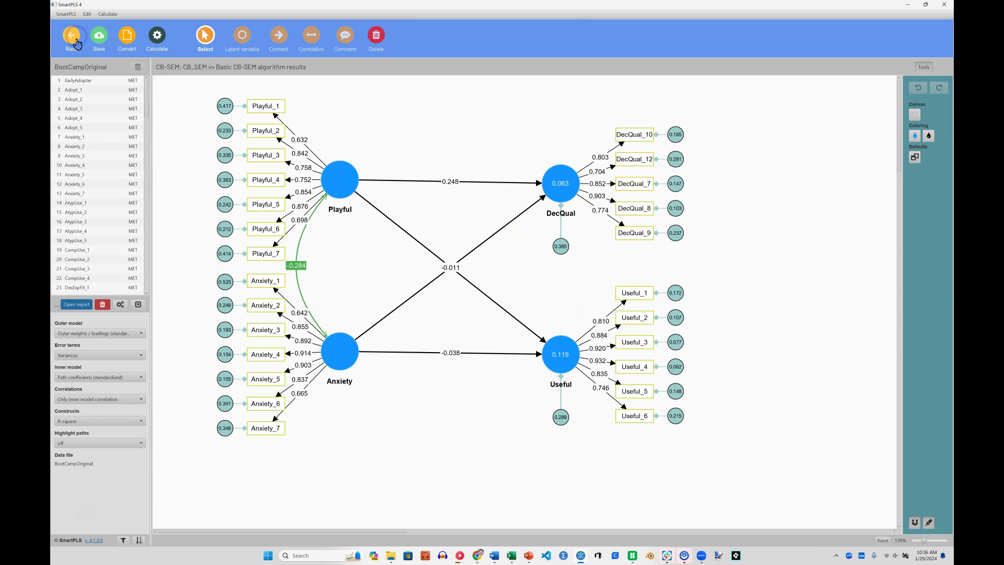
{"action": "left_click", "coordinate": [98, 36]}
{"action": "left_click", "coordinate": [72, 38]}
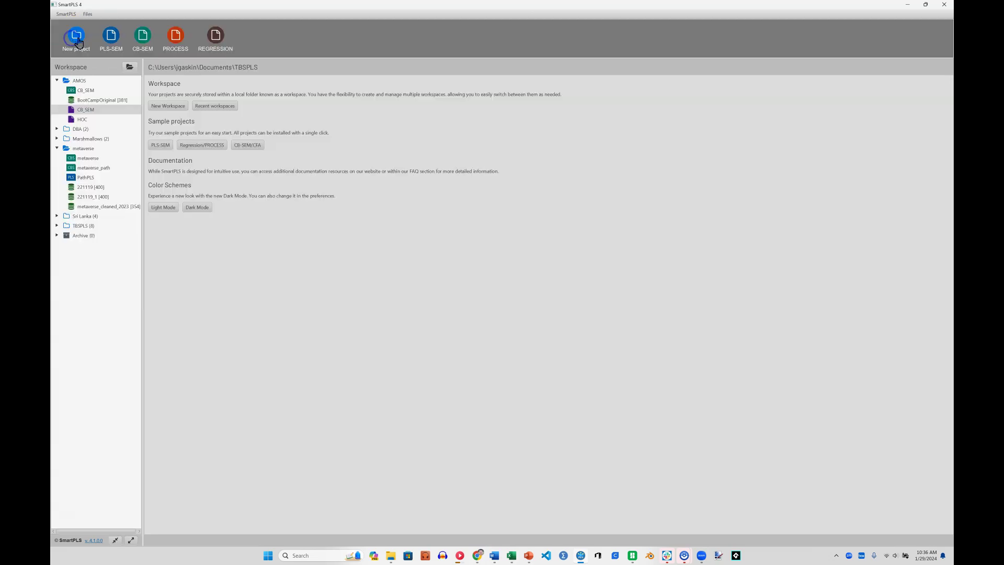
{"action": "left_click", "coordinate": [95, 121]}
{"action": "left_click", "coordinate": [88, 91]}
{"action": "double_click", "coordinate": [90, 94]}
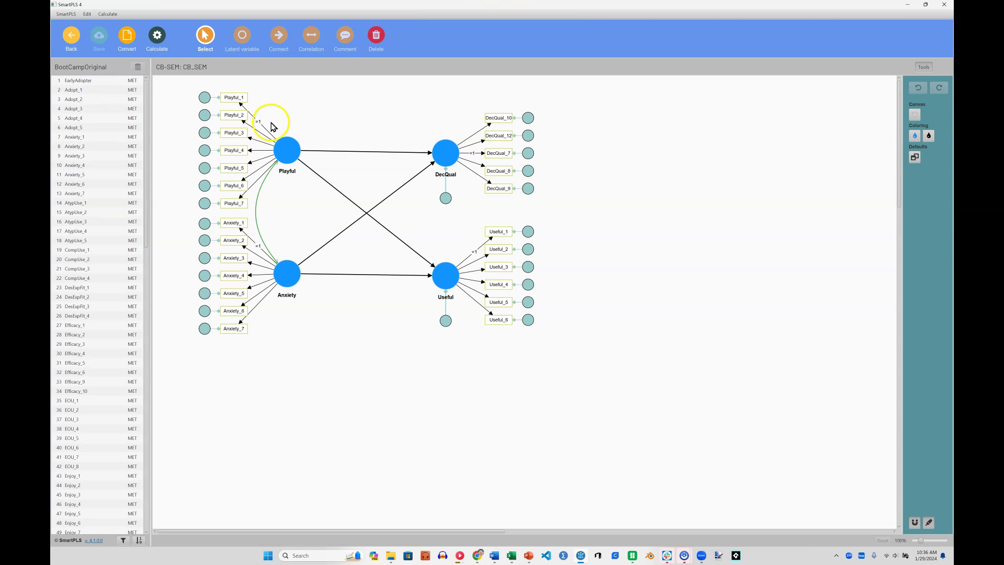
Step: Convert CB_SEM into a new PLS-SEM model type named PLS-SEM
{"action": "left_click", "coordinate": [129, 39]}
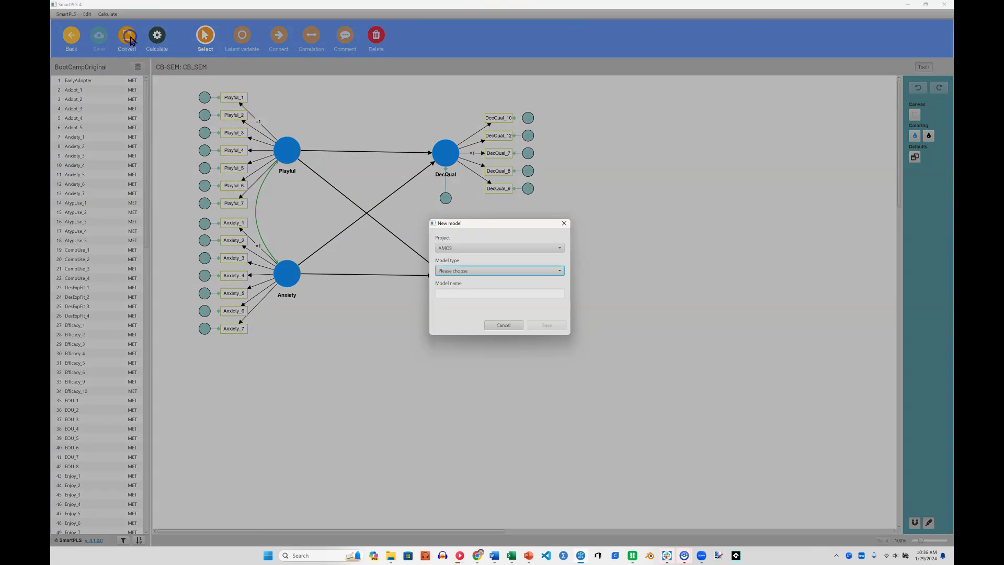
{"action": "left_click", "coordinate": [518, 271]}
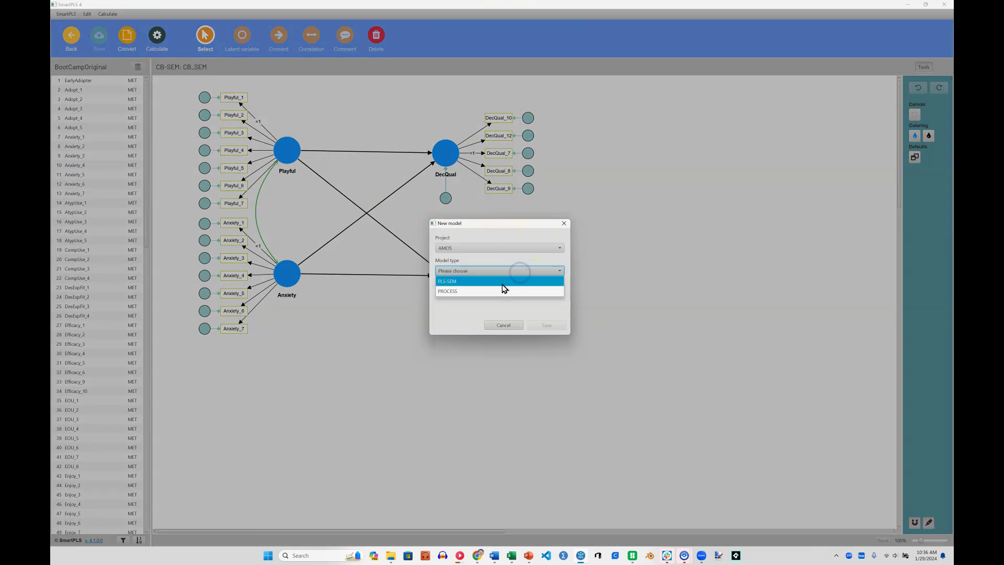
{"action": "left_click", "coordinate": [503, 287]}
{"action": "left_click", "coordinate": [491, 293]}
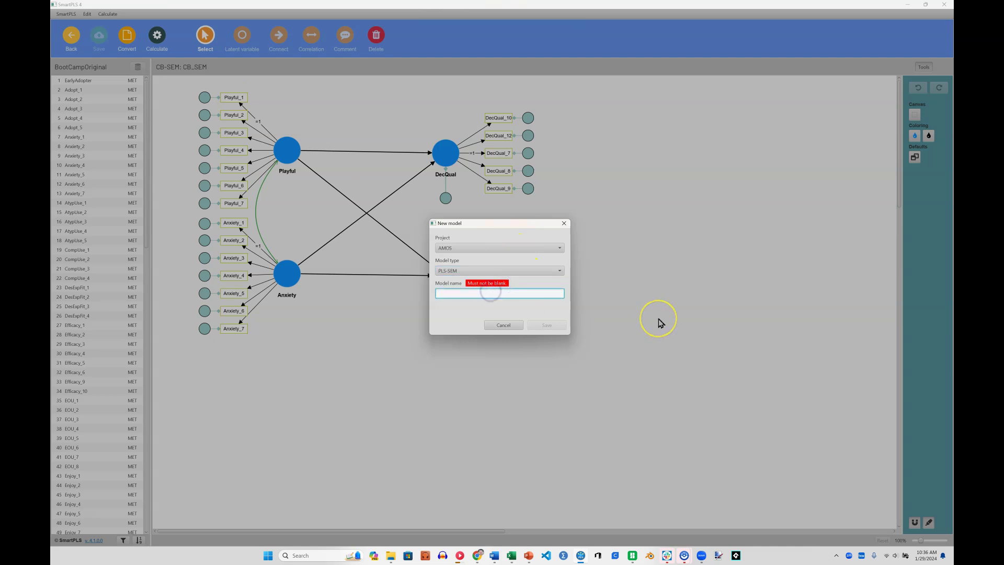
{"action": "type", "text": "PLS-SEM"}
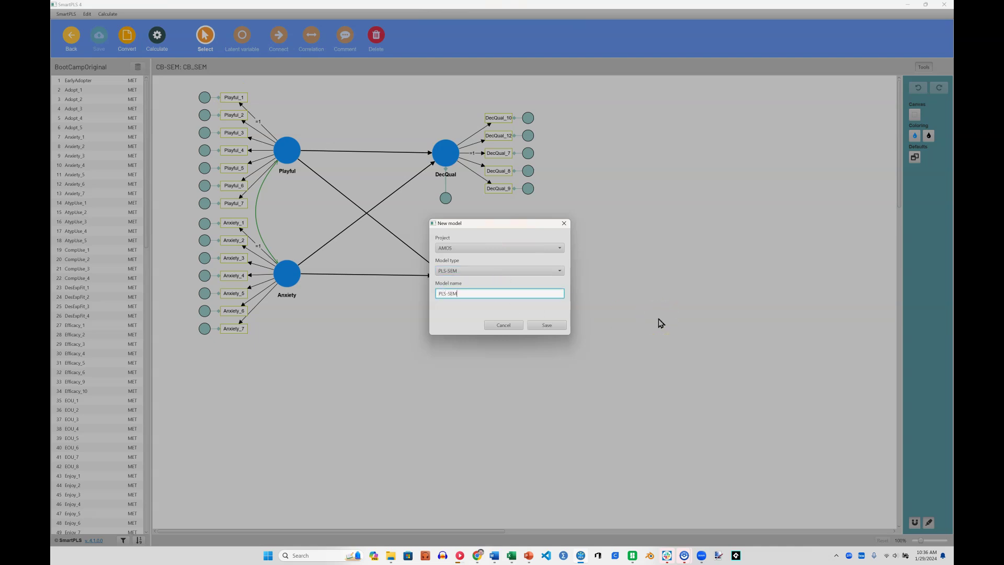
{"action": "left_click", "coordinate": [553, 326]}
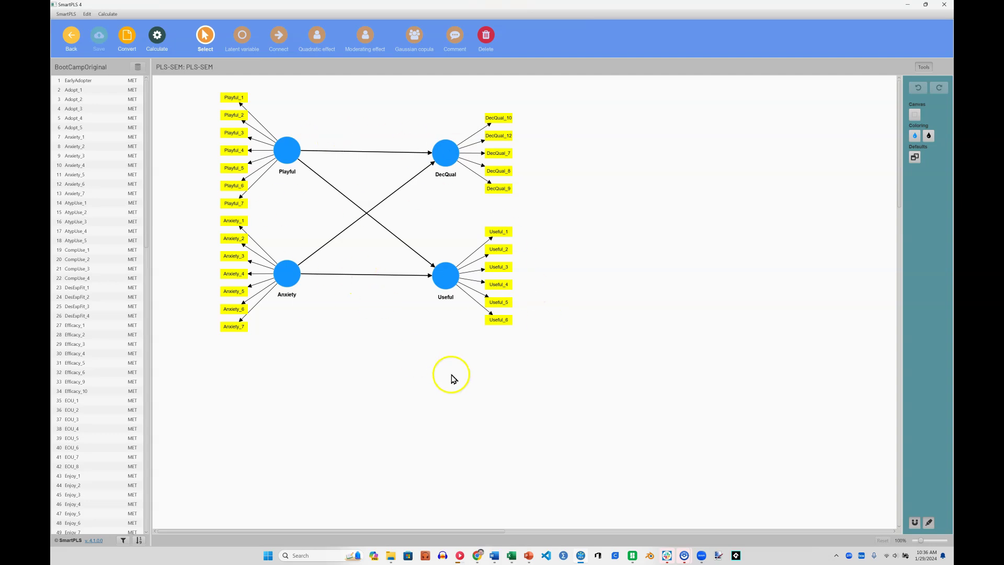
Step: Run the PLS-SEM algorithm with default settings, yielding R-square values 0.063 and 0.116
{"action": "left_click", "coordinate": [157, 35]}
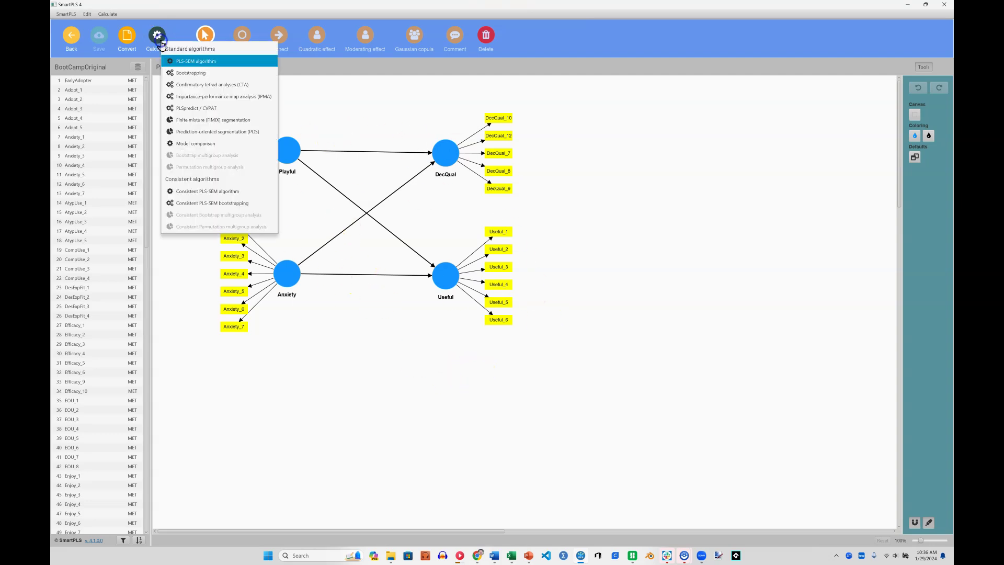
{"action": "left_click", "coordinate": [197, 63]}
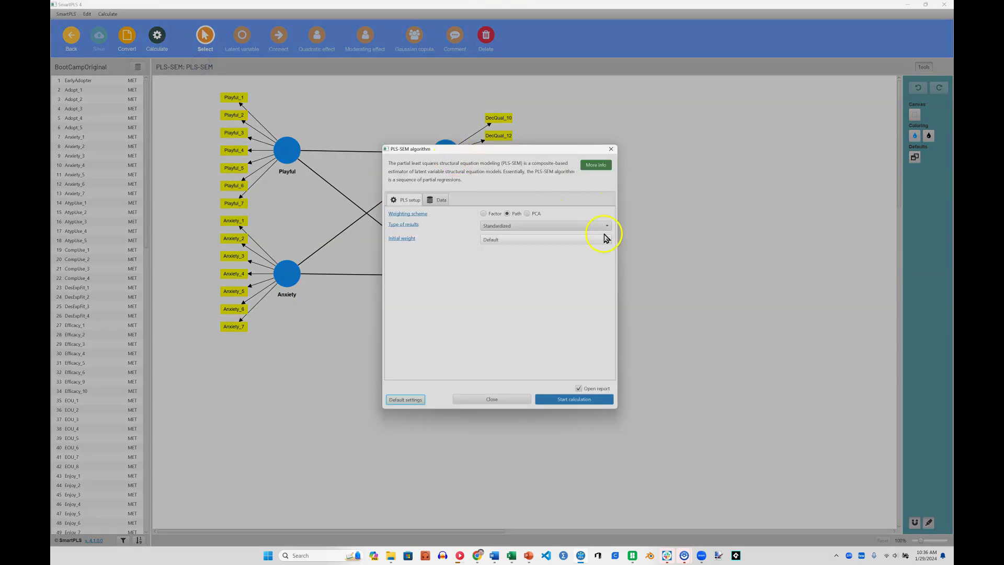
{"action": "left_click", "coordinate": [577, 400]}
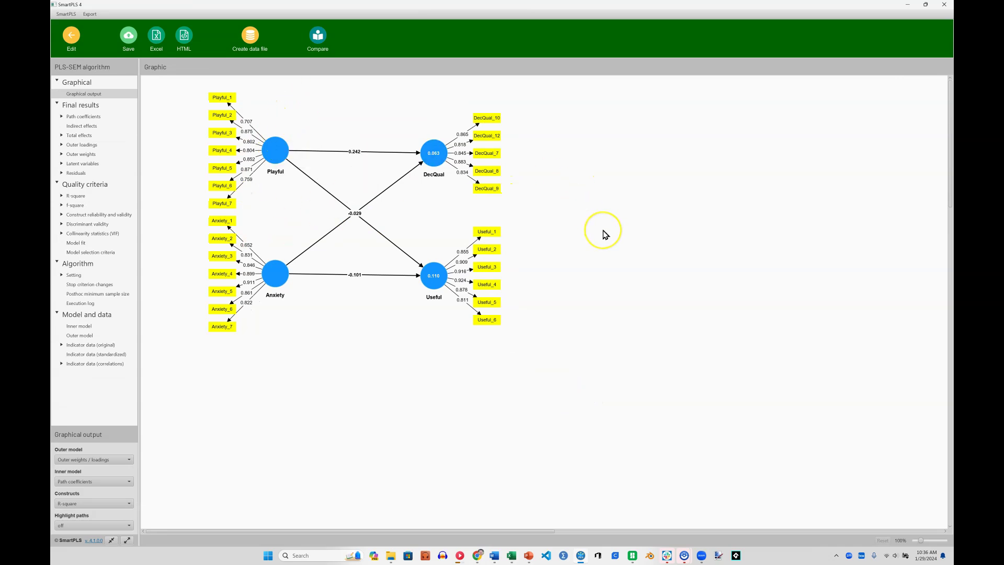
Step: Compare the PLS-SEM results with the saved AMOS CBSEM report and widen the PLS-SEM pane
{"action": "left_click", "coordinate": [319, 42]}
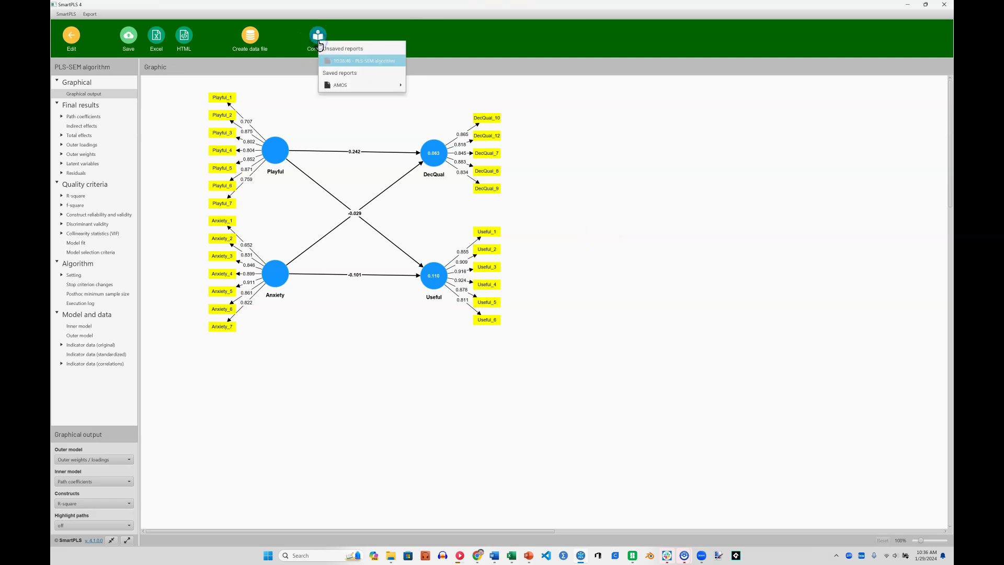
{"action": "mouse_move", "coordinate": [354, 86]}
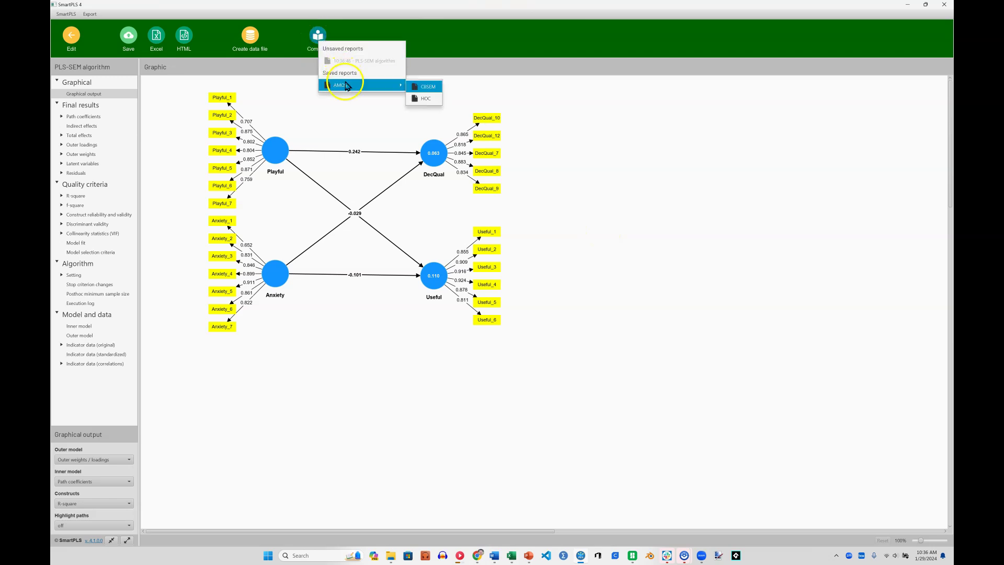
{"action": "left_click", "coordinate": [428, 89]}
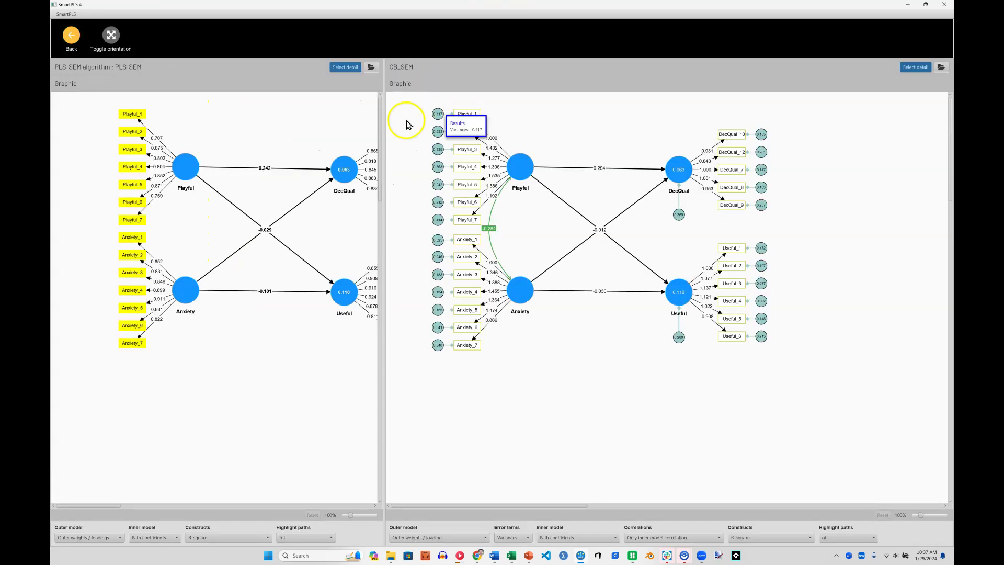
{"action": "left_click_drag", "start_coordinate": [389, 124], "coordinate": [459, 128]}
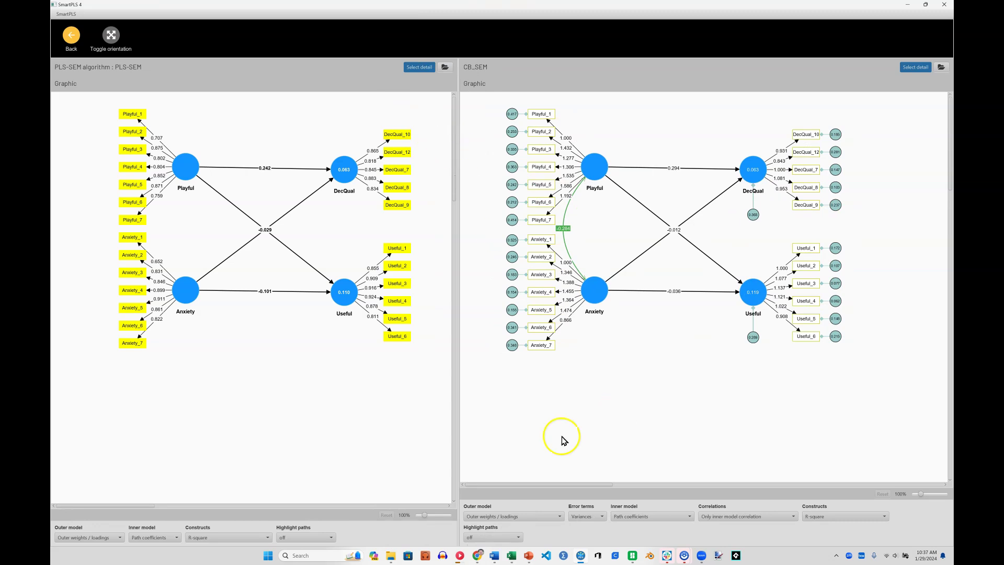
Step: Show standardized outer weights / loadings on the CB_SEM diagram
{"action": "left_click", "coordinate": [565, 416]}
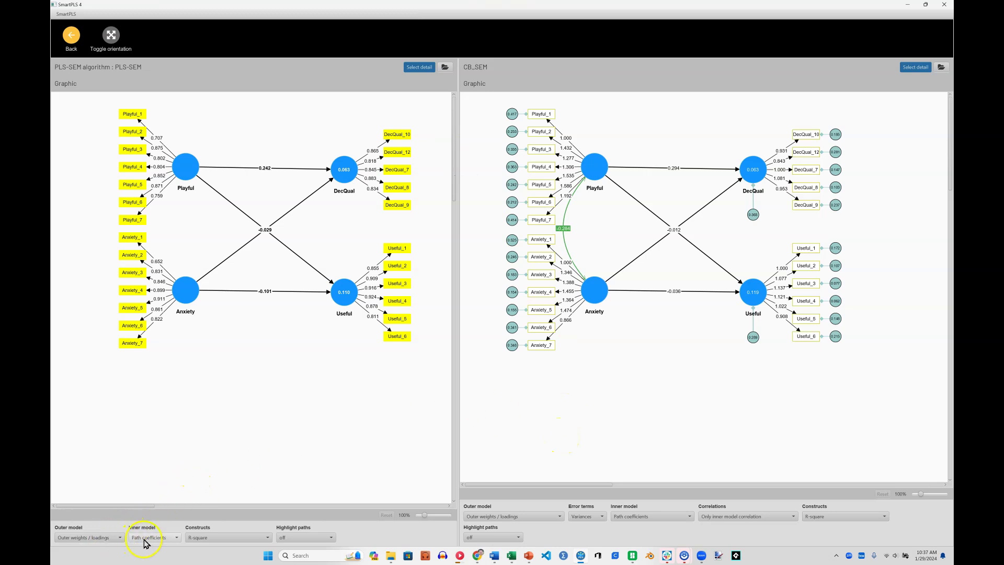
{"action": "left_click", "coordinate": [106, 539]}
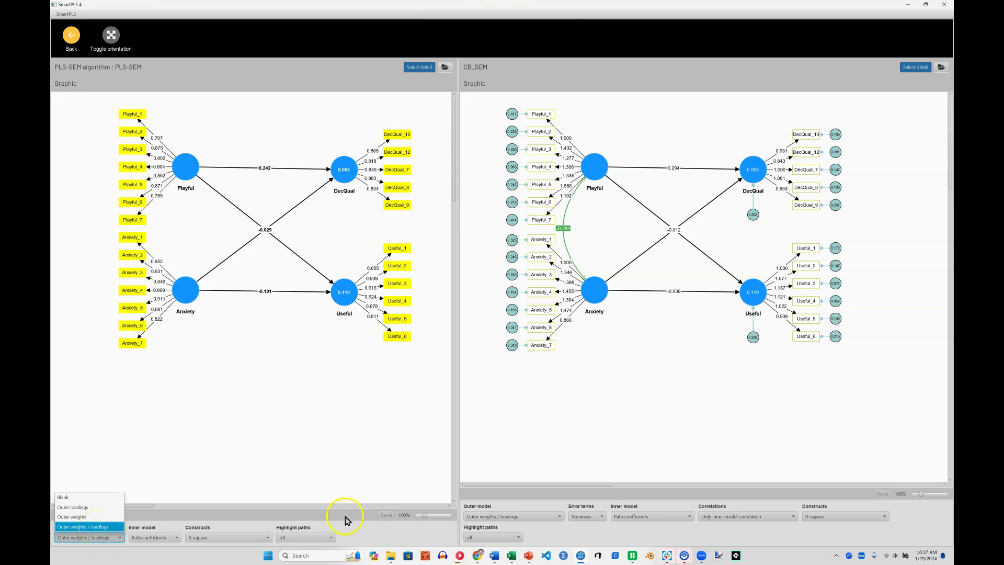
{"action": "left_click", "coordinate": [552, 517]}
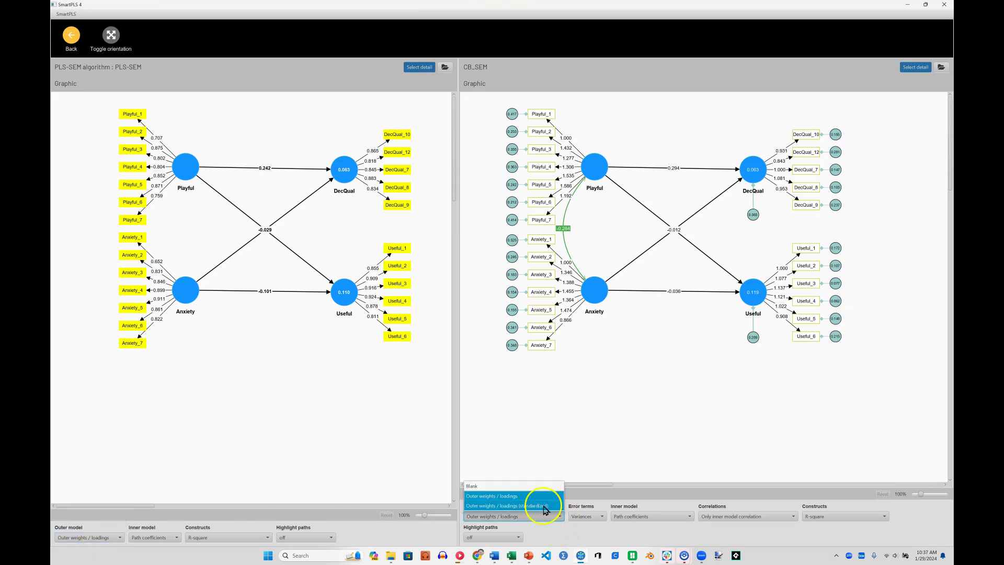
{"action": "left_click", "coordinate": [541, 506]}
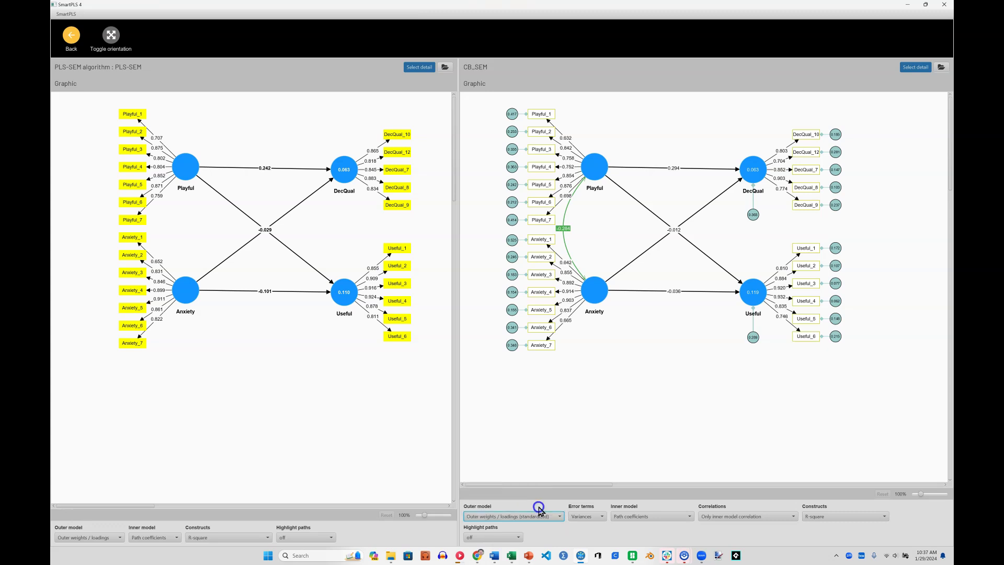
Step: Show standardized path coefficients (0.248, -0.011, -0.038) on CB_SEM, keeping PLS-SEM path coefficients
{"action": "left_click", "coordinate": [171, 541]}
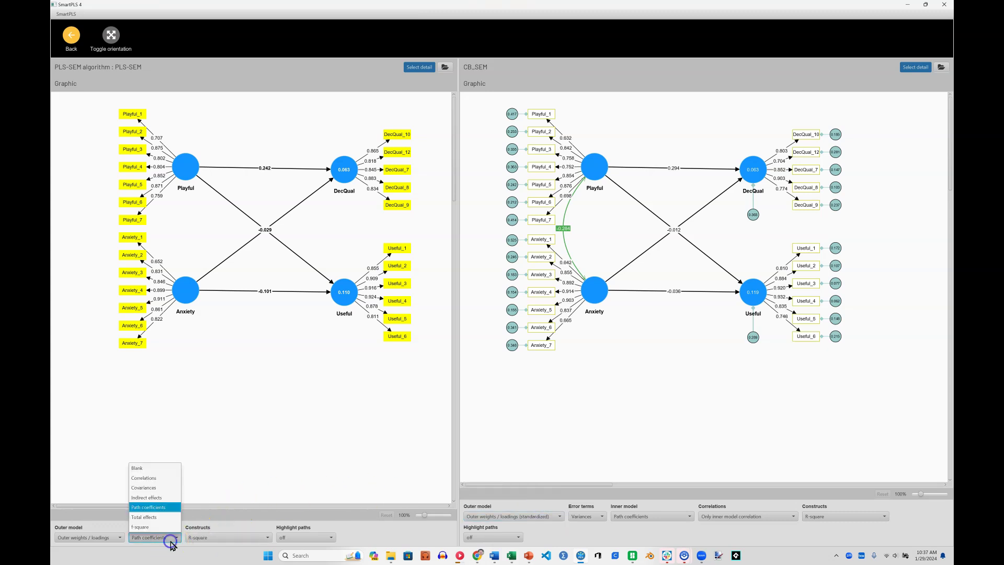
{"action": "left_click", "coordinate": [171, 507]}
{"action": "left_click", "coordinate": [664, 517]}
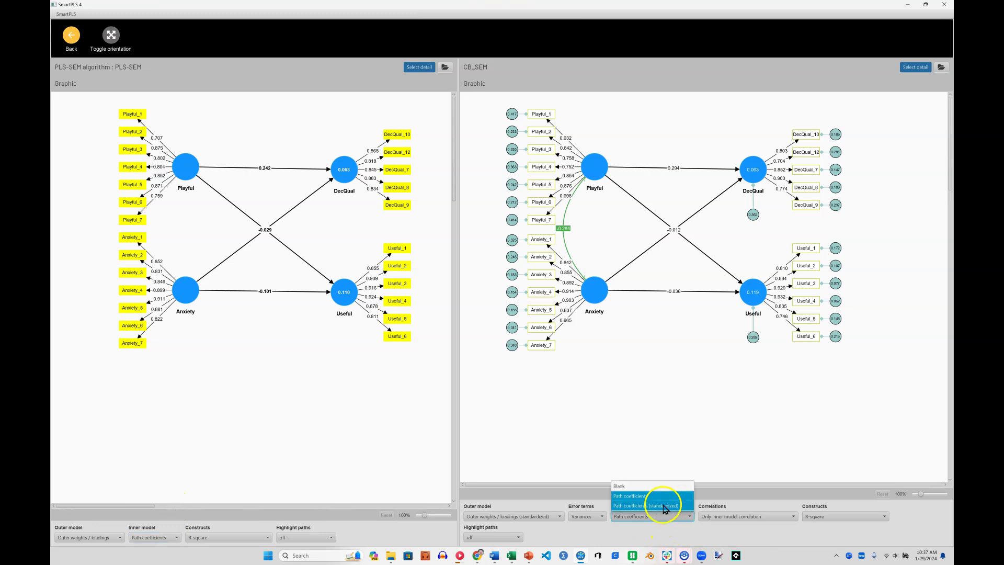
{"action": "left_click", "coordinate": [670, 507]}
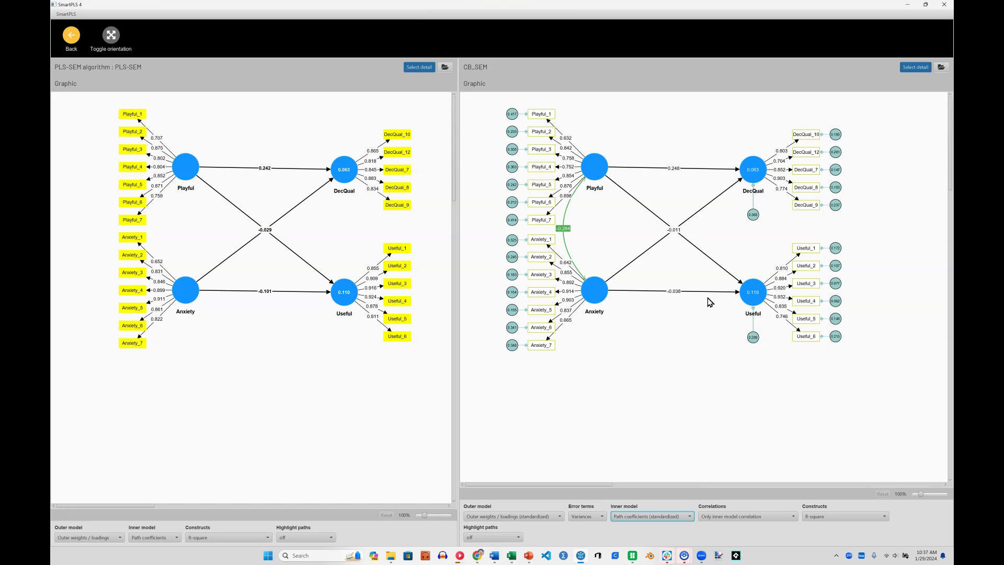
Step: Pull the -0.011 and -0.029 labels off the crossings to reveal 0.332 and 0.289
{"action": "left_click_drag", "start_coordinate": [673, 229], "coordinate": [645, 208]}
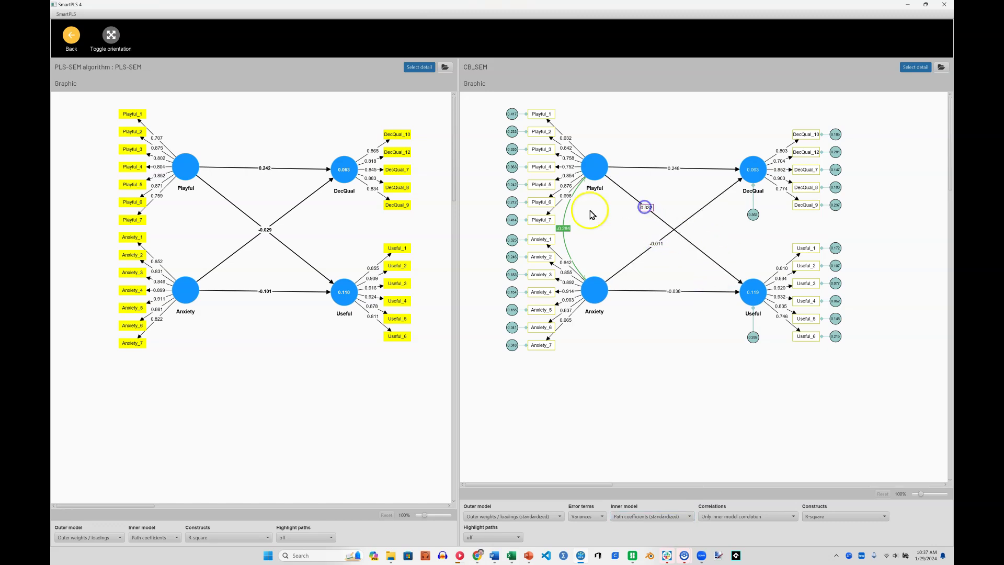
{"action": "left_click_drag", "start_coordinate": [266, 229], "coordinate": [243, 207]}
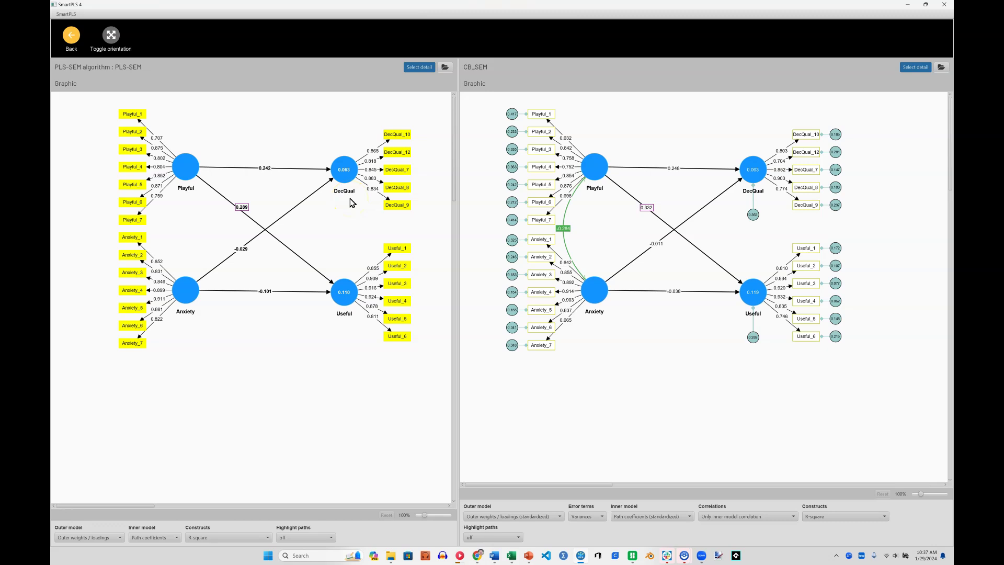
{"action": "scroll", "coordinate": [356, 204], "scroll_direction": "up", "scroll_amount": 5}
{"action": "left_click", "coordinate": [847, 505]}
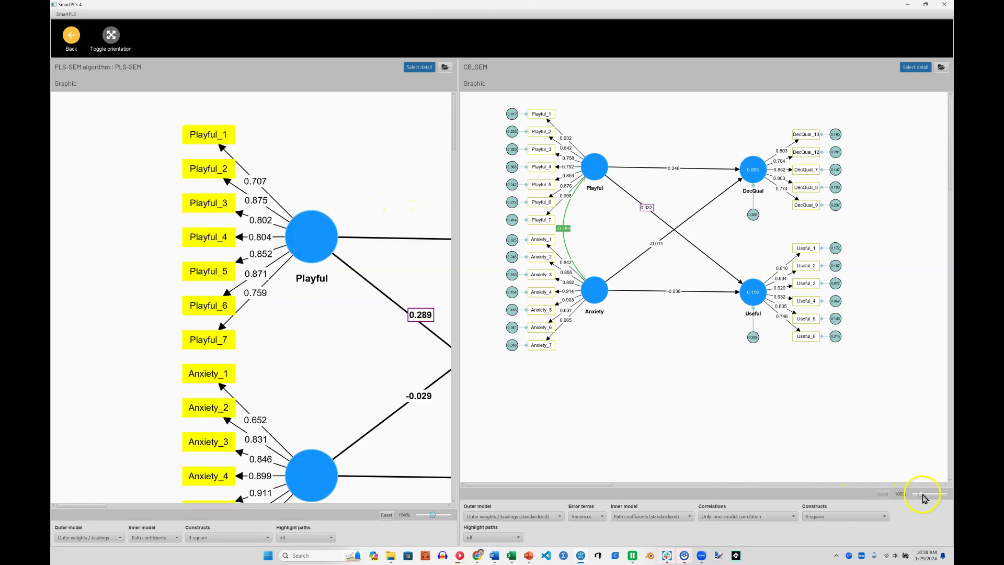
Step: Zoom both diagrams to about 206% and pan to DecQual and Useful, highlighting DecQual_7's 0.845 loading
{"action": "left_click_drag", "start_coordinate": [923, 497], "coordinate": [932, 495]}
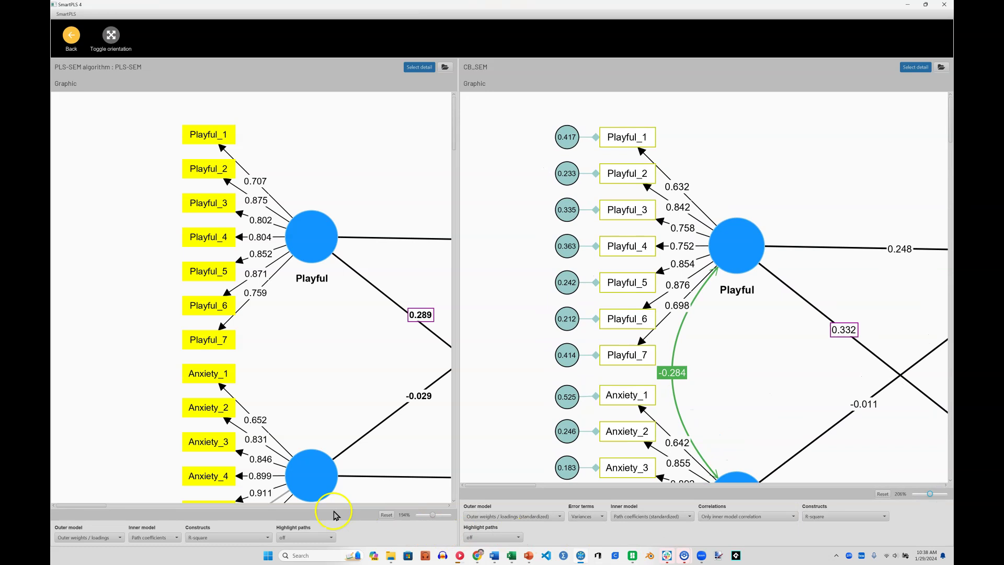
{"action": "left_click_drag", "start_coordinate": [99, 505], "coordinate": [148, 505]}
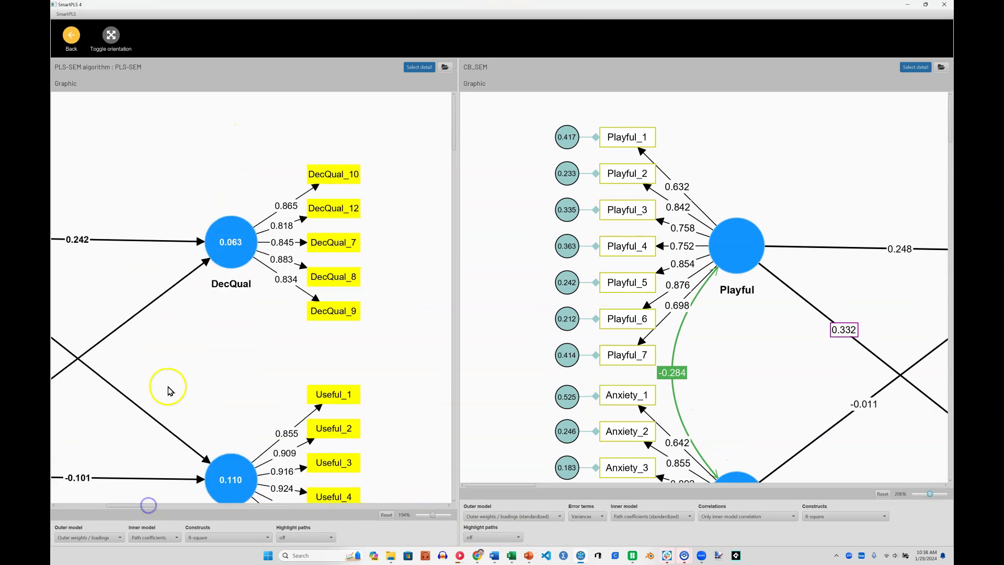
{"action": "scroll", "coordinate": [169, 390], "scroll_direction": "down", "scroll_amount": 3}
{"action": "mouse_move", "coordinate": [220, 198]}
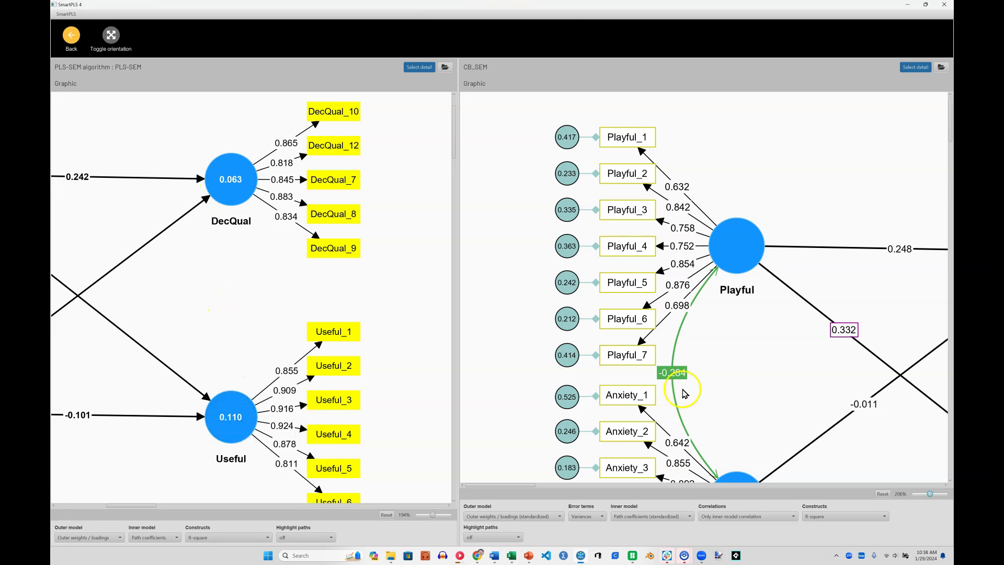
{"action": "scroll", "coordinate": [684, 393], "scroll_direction": "right", "scroll_amount": 5}
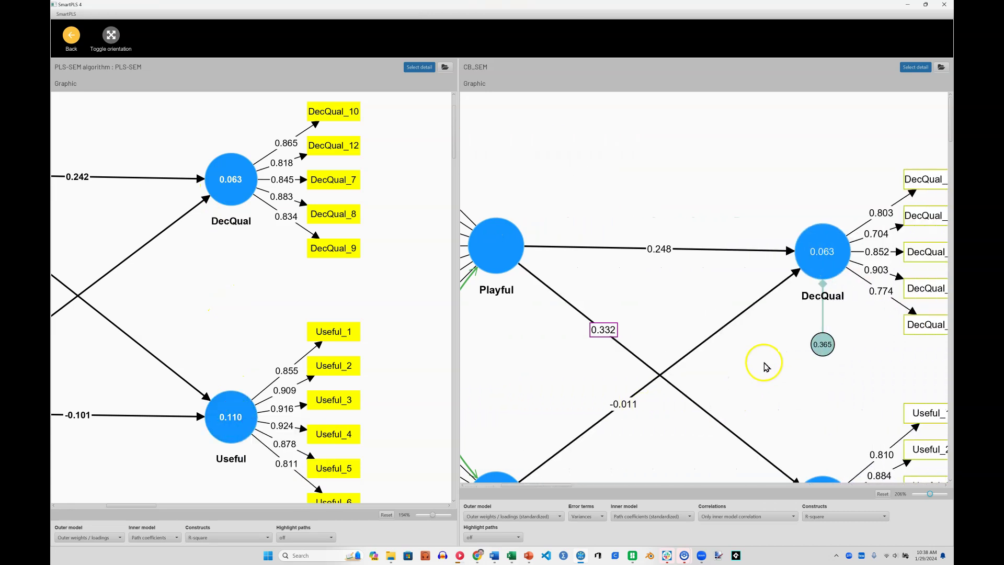
{"action": "scroll", "coordinate": [764, 366], "scroll_direction": "down", "scroll_amount": 1}
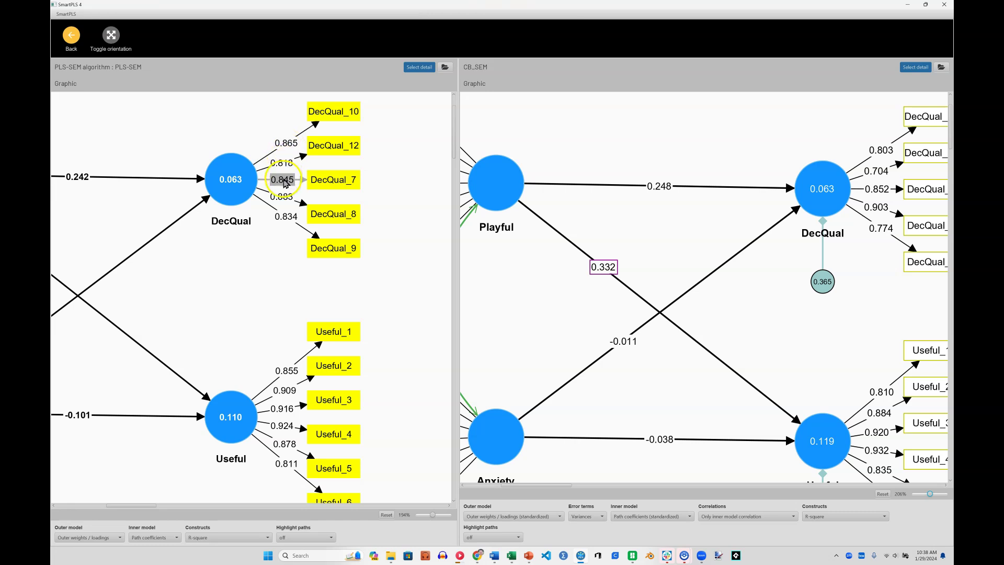
{"action": "left_click", "coordinate": [289, 220]}
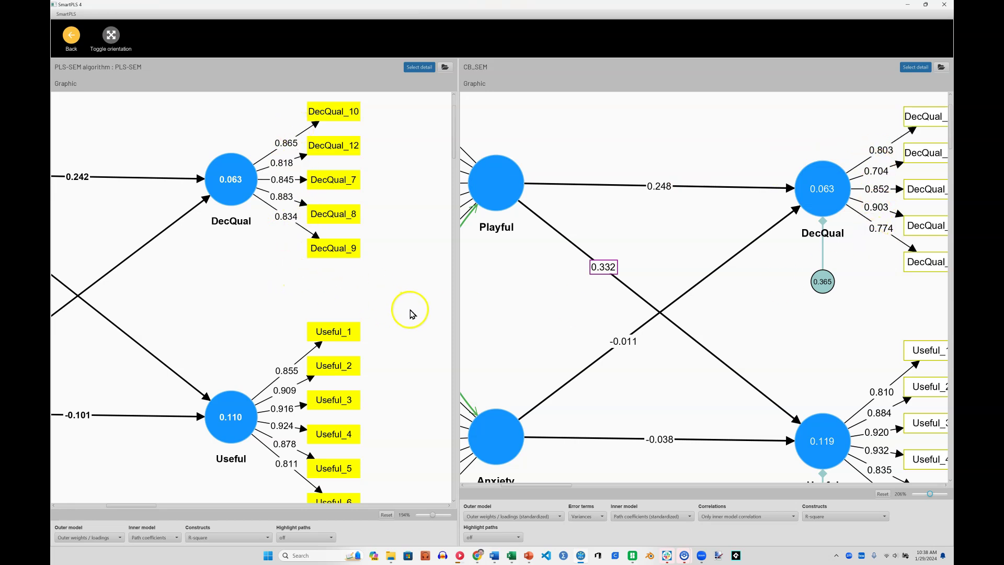
Step: Scroll the PLS-SEM diagram back to Playful, Anxiety and the structural path coefficients
{"action": "scroll", "coordinate": [410, 309], "scroll_direction": "left", "scroll_amount": 3}
{"action": "scroll", "coordinate": [410, 296], "scroll_direction": "left", "scroll_amount": 3}
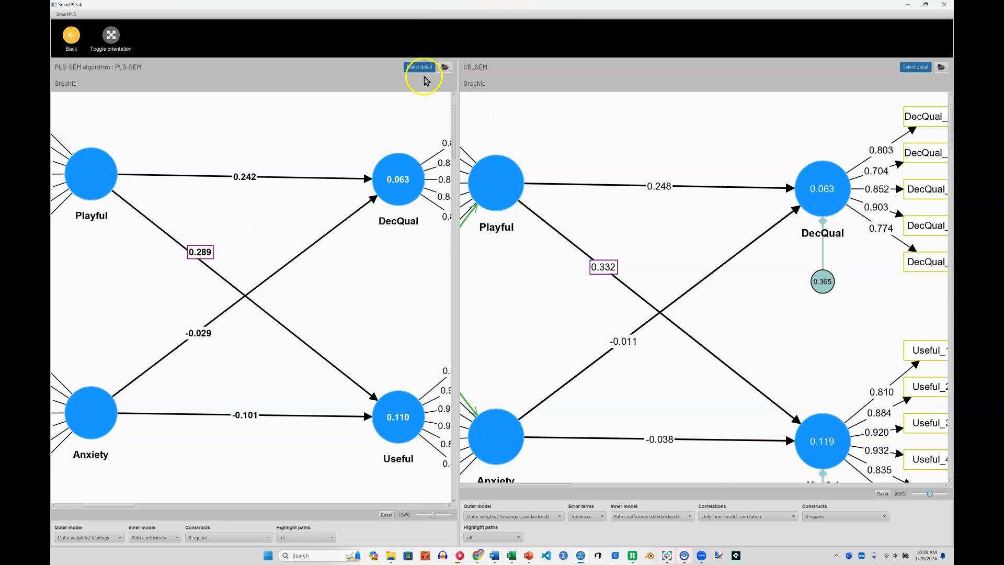
Step: Show the Fornell-Larcker criterion tables in both the PLS-SEM and CB_SEM panes
{"action": "left_click", "coordinate": [424, 67]}
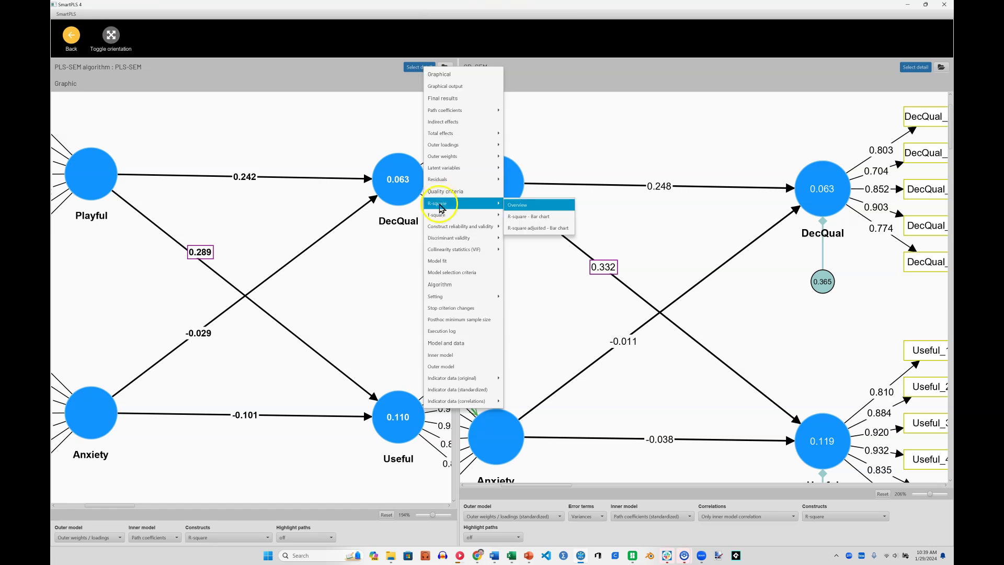
{"action": "mouse_move", "coordinate": [461, 240]}
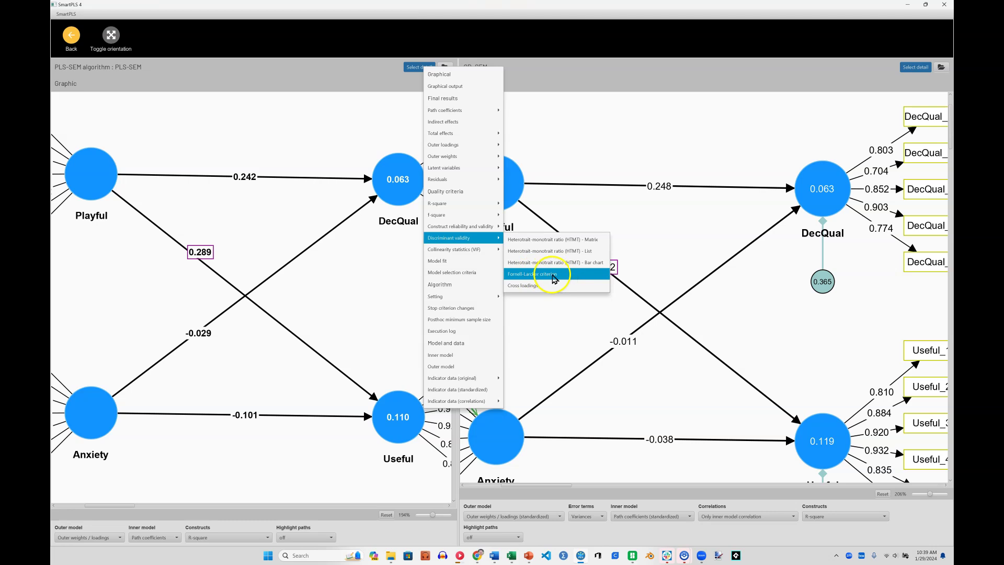
{"action": "left_click", "coordinate": [554, 276]}
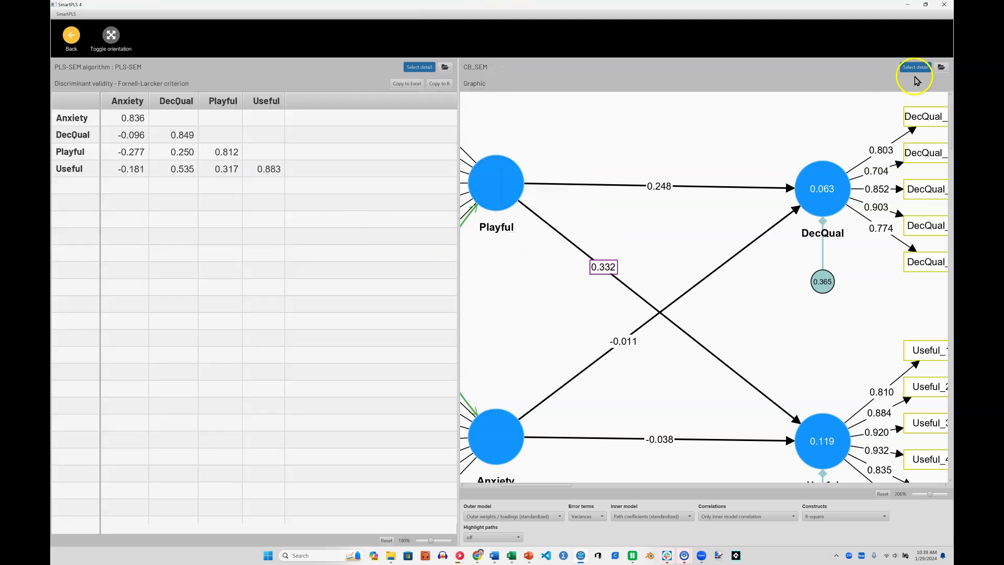
{"action": "left_click", "coordinate": [916, 67]}
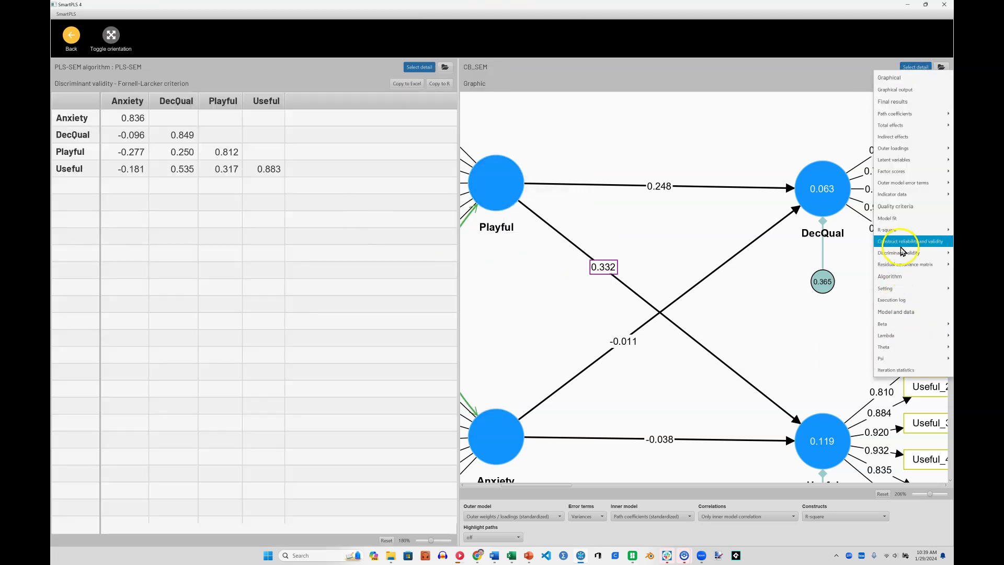
{"action": "mouse_move", "coordinate": [910, 253]}
{"action": "left_click", "coordinate": [839, 279]}
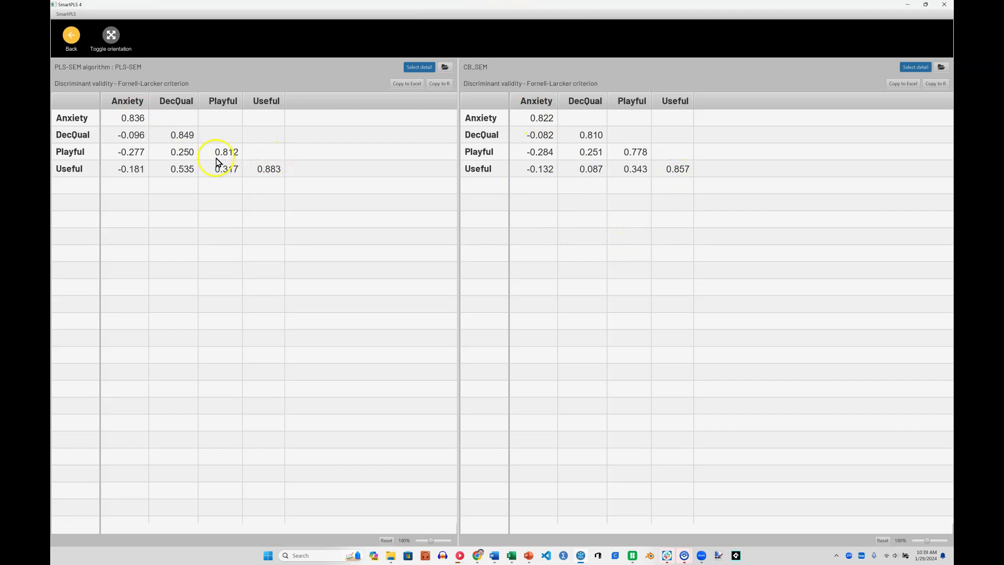
Step: Show Model fit tables in both panes: SRMR 0.115 vs 0.112, NFI 0.862 vs 0.890
{"action": "left_click", "coordinate": [426, 67]}
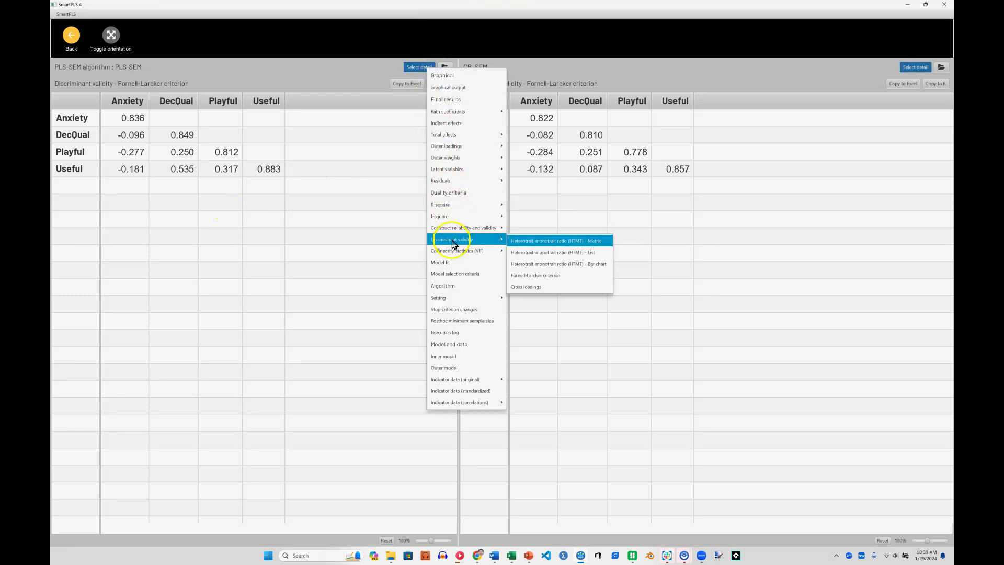
{"action": "left_click", "coordinate": [449, 262]}
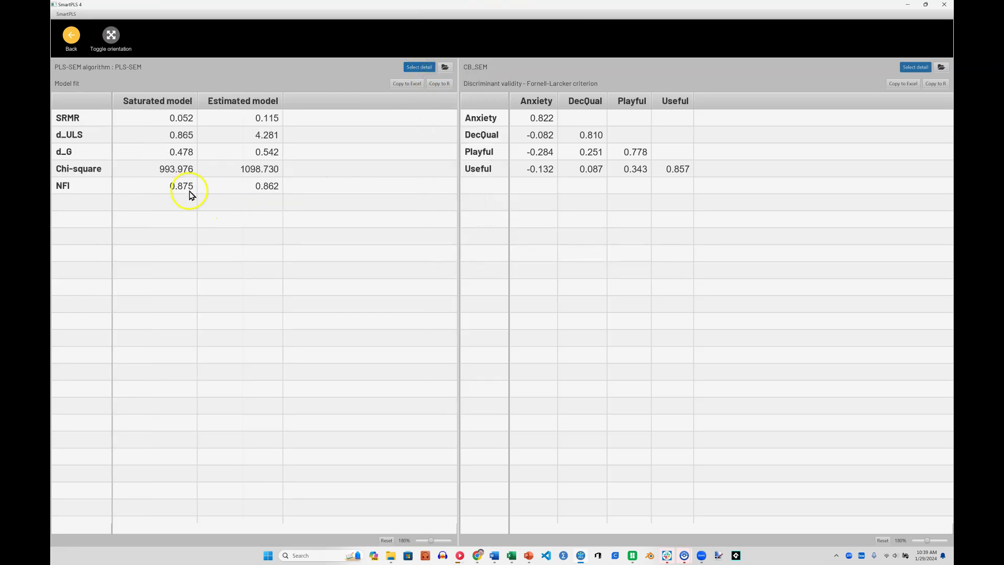
{"action": "left_click", "coordinate": [915, 68]}
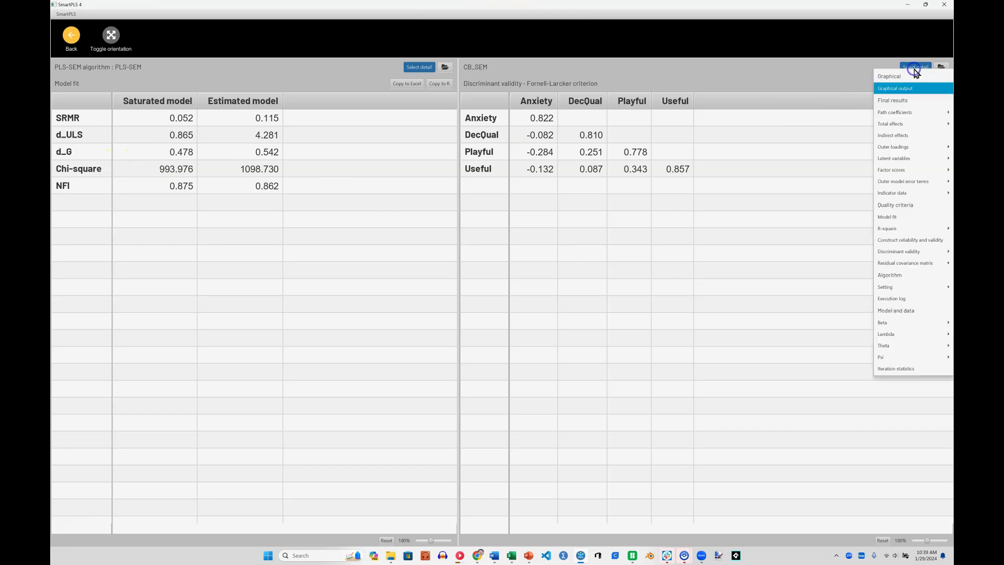
{"action": "mouse_move", "coordinate": [907, 233]}
{"action": "left_click", "coordinate": [897, 220]}
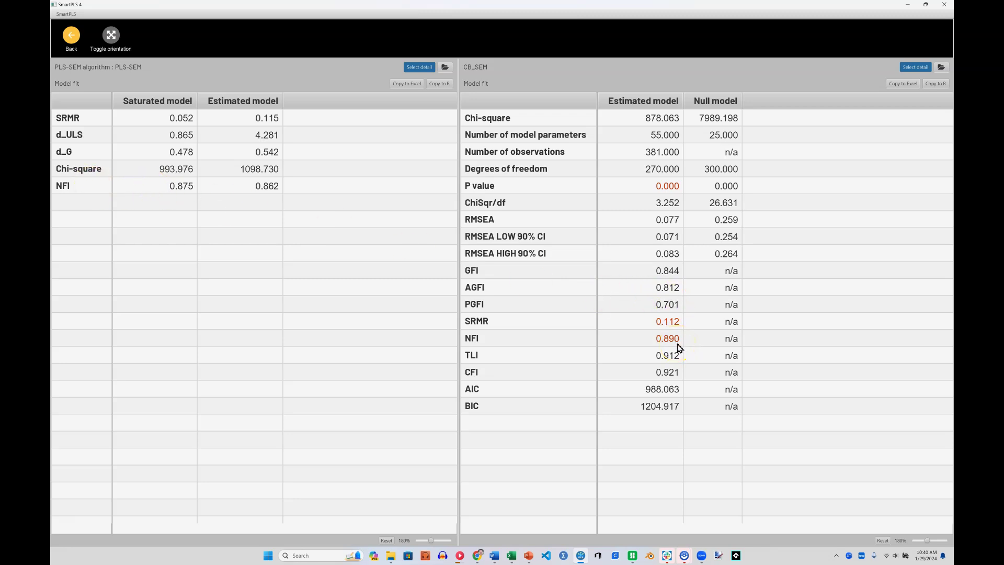
{"action": "left_click", "coordinate": [409, 70]}
{"action": "mouse_move", "coordinate": [444, 215]}
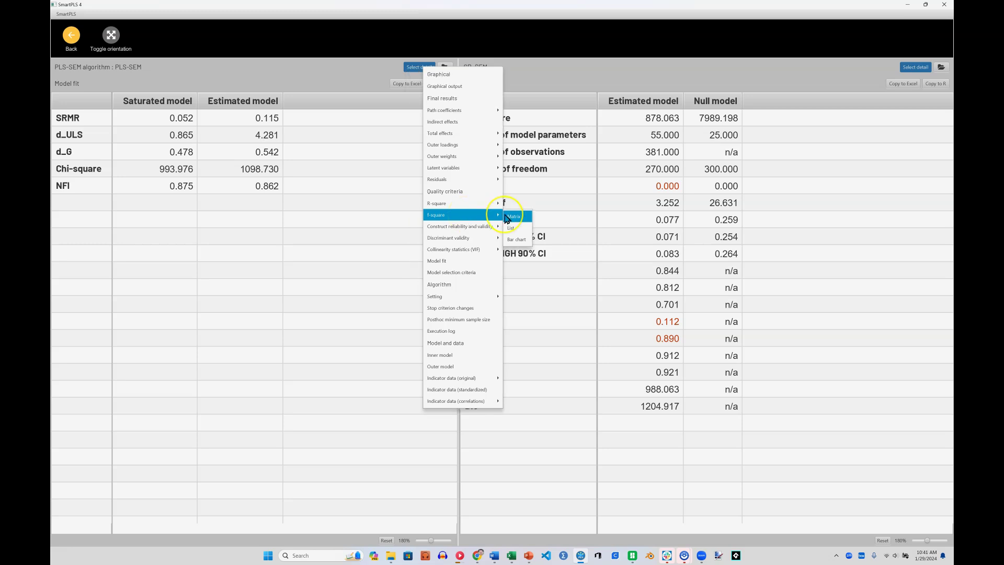
Step: Show the construct reliability and validity tables for PLS-SEM (left) and CB_SEM (right) side by side
{"action": "mouse_move", "coordinate": [468, 227]}
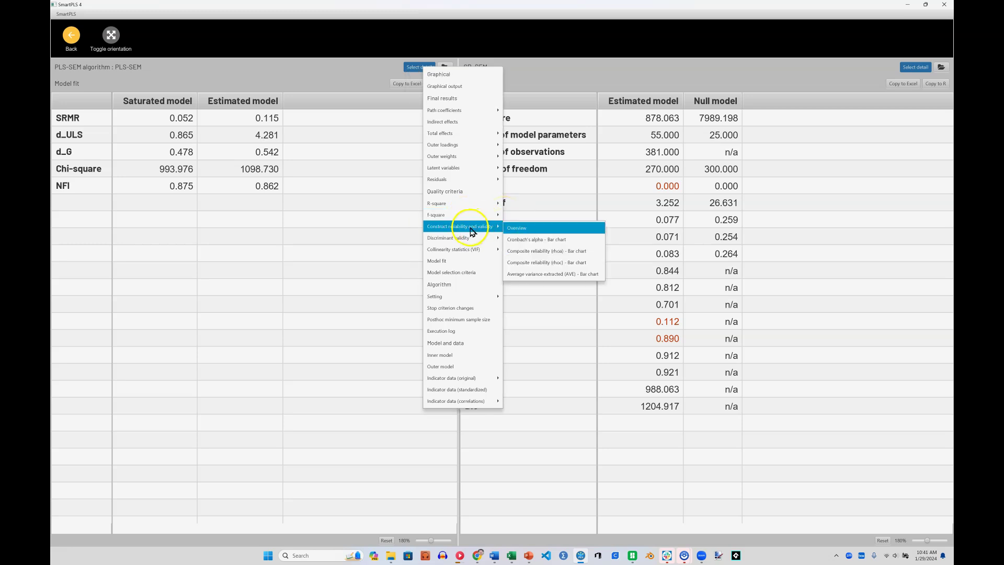
{"action": "left_click", "coordinate": [517, 227]}
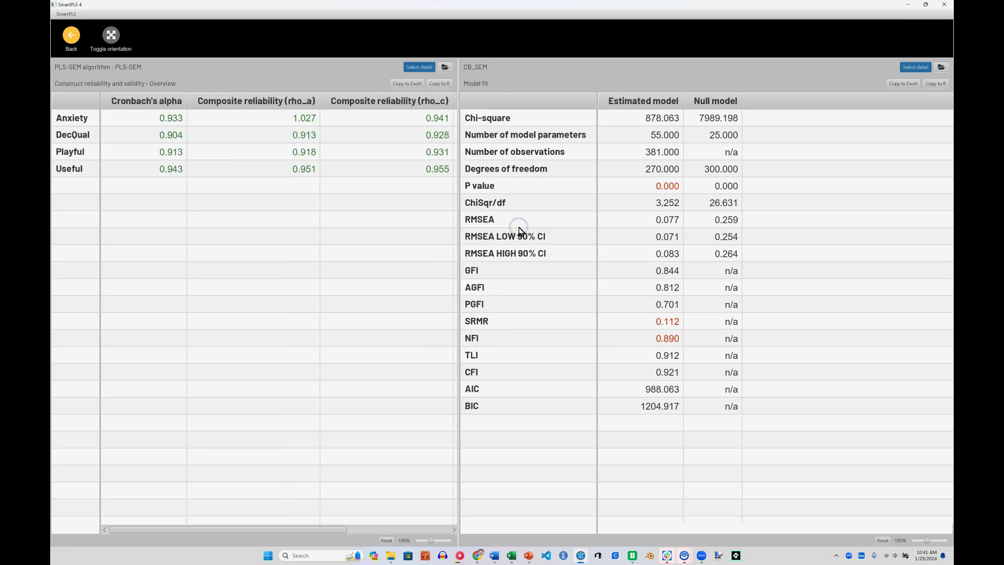
{"action": "left_click", "coordinate": [915, 67]}
{"action": "mouse_move", "coordinate": [913, 260]}
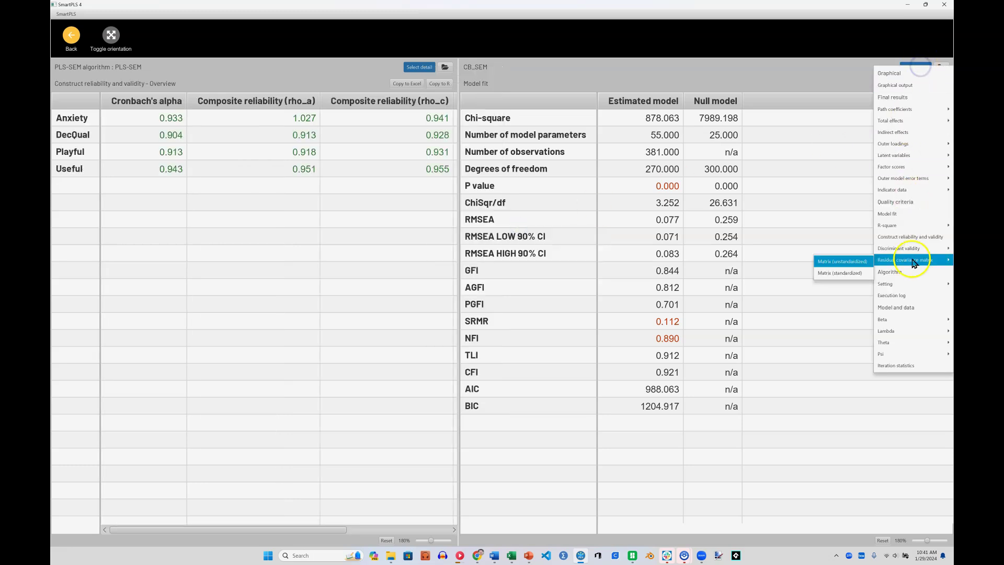
{"action": "left_click", "coordinate": [913, 237]}
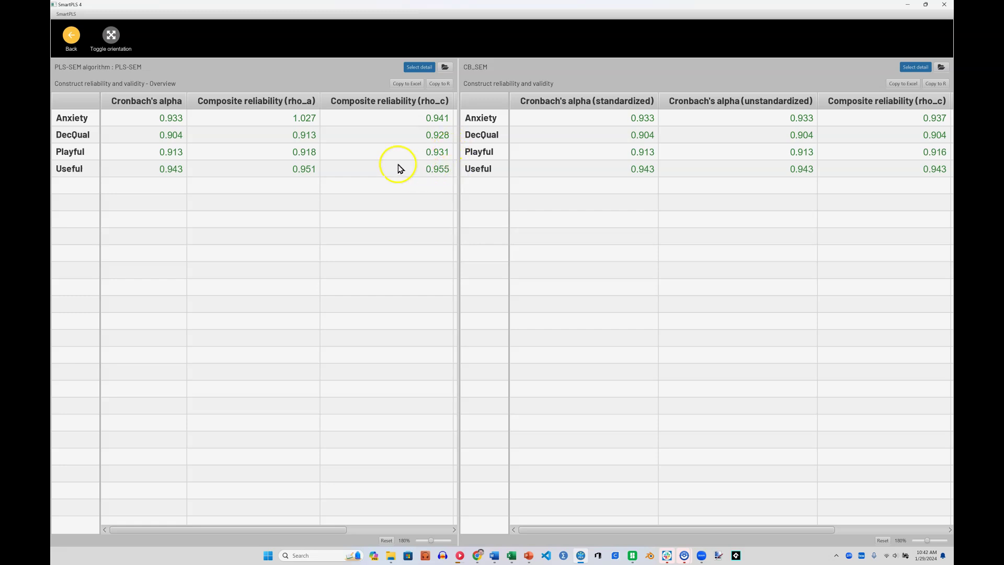
Step: Scroll the reliability tables right to compare AVE values, 0.659–0.780 PLS-SEM versus 0.605–0.735 CB_SEM
{"action": "scroll", "coordinate": [397, 168], "scroll_direction": "right", "scroll_amount": 5}
{"action": "scroll", "coordinate": [761, 169], "scroll_direction": "right", "scroll_amount": 1}
{"action": "scroll", "coordinate": [759, 168], "scroll_direction": "right", "scroll_amount": 4}
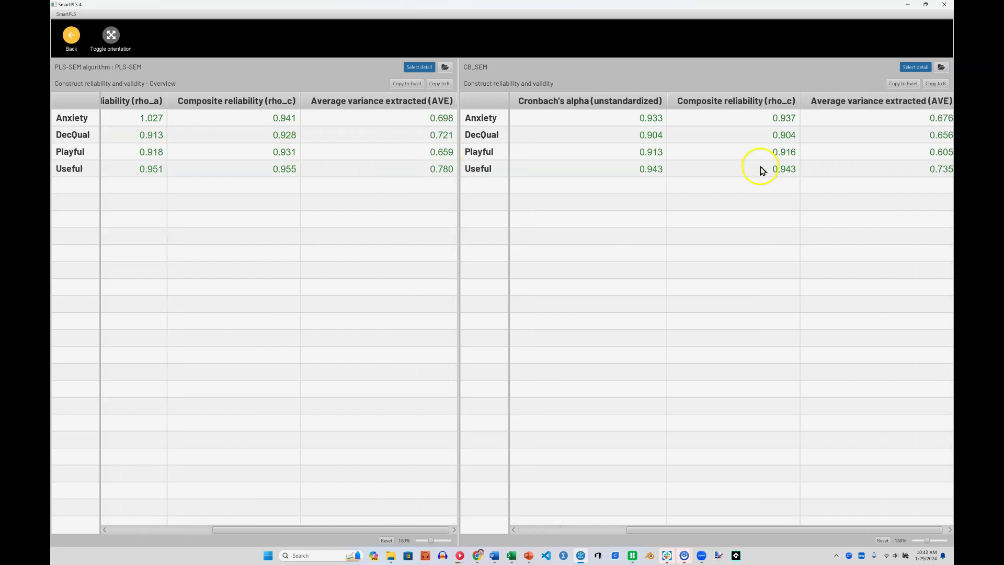